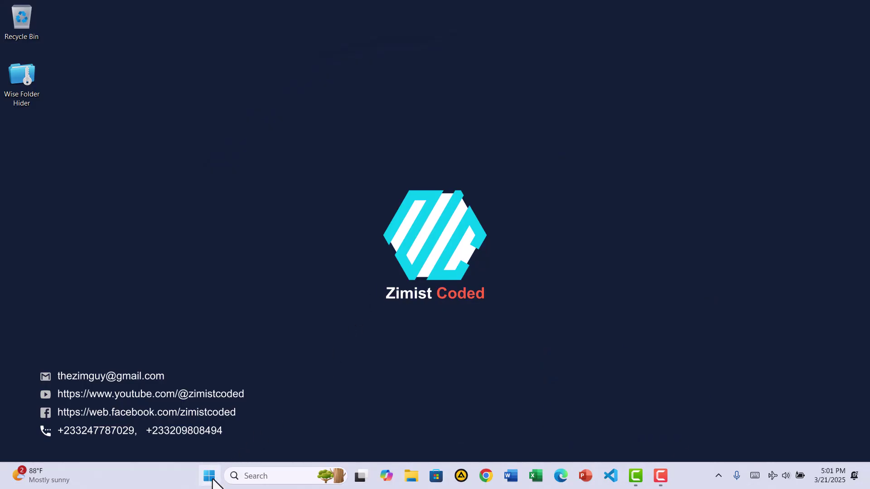
# Launch the Settings app from the pinned apps in the Start menu
pyautogui.click(209, 475)
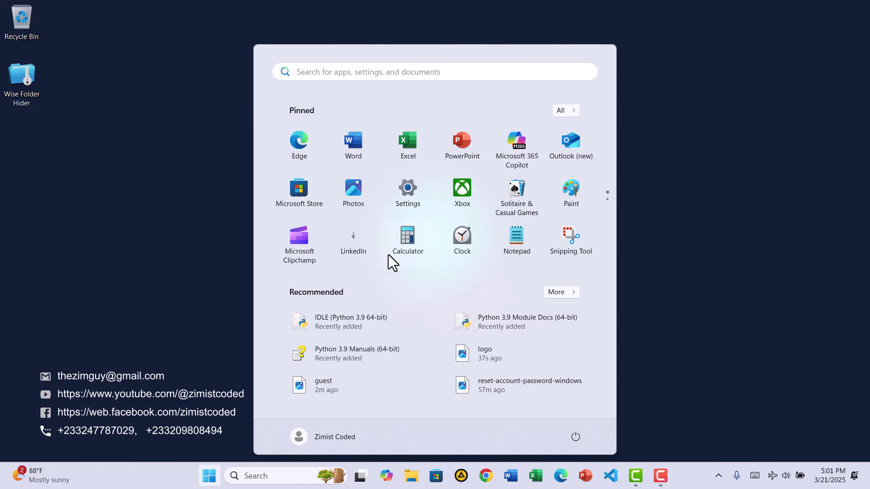
pyautogui.click(415, 192)
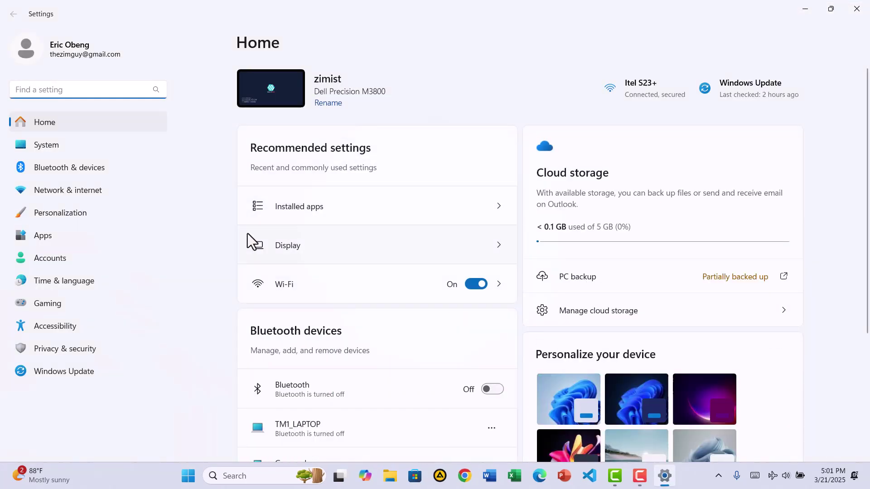
# Open the Your info page under Accounts, with its profile photo options
pyautogui.click(124, 261)
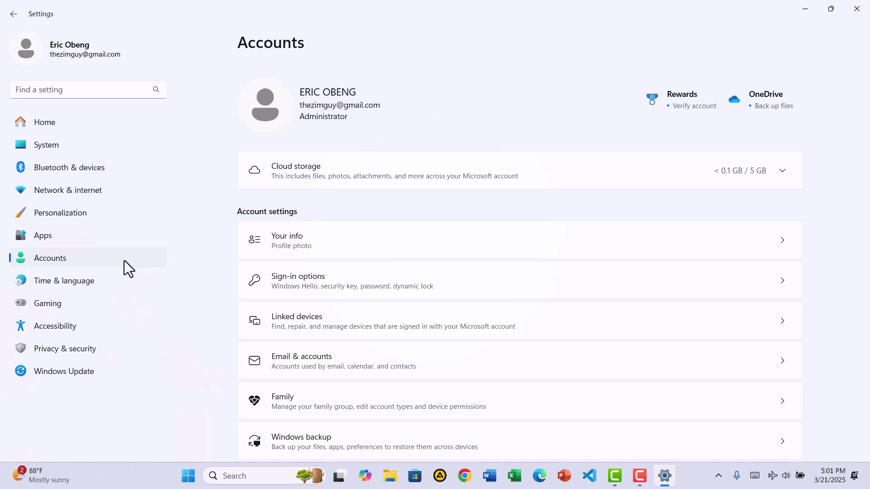
pyautogui.click(455, 244)
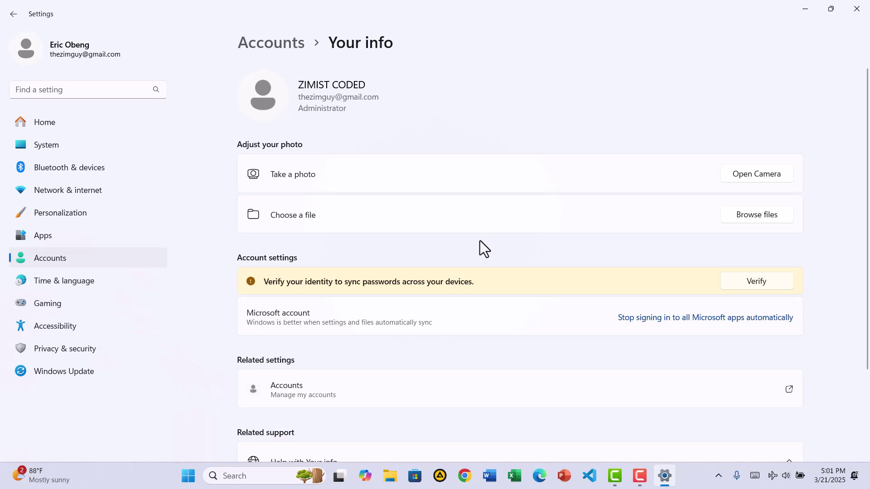
# Set the orange hexagon 'logo' image from the Desktop as the account picture
pyautogui.click(759, 214)
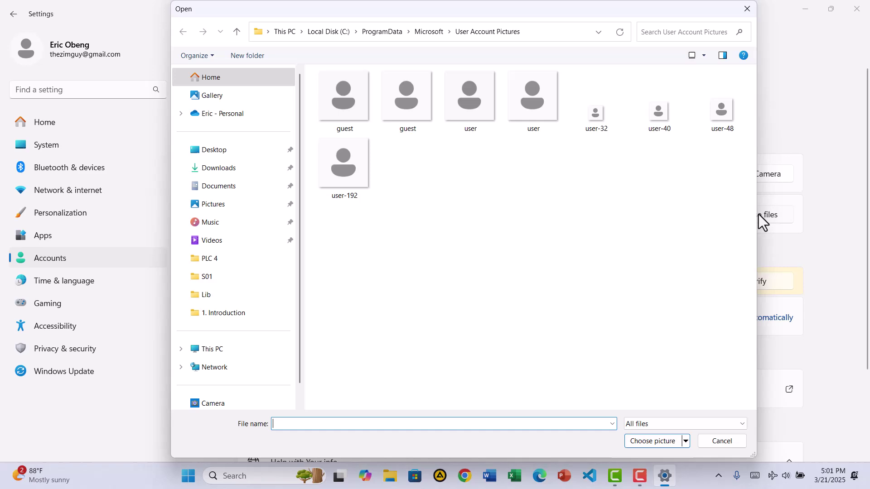
pyautogui.click(238, 152)
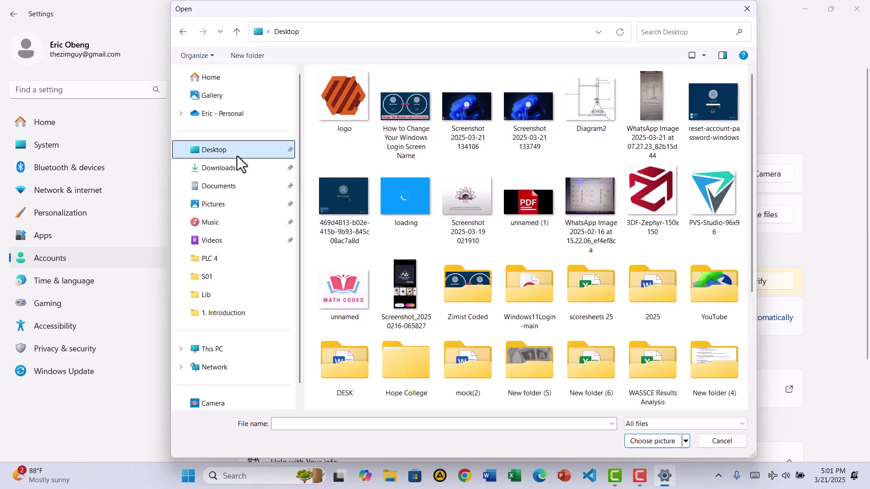
pyautogui.click(342, 115)
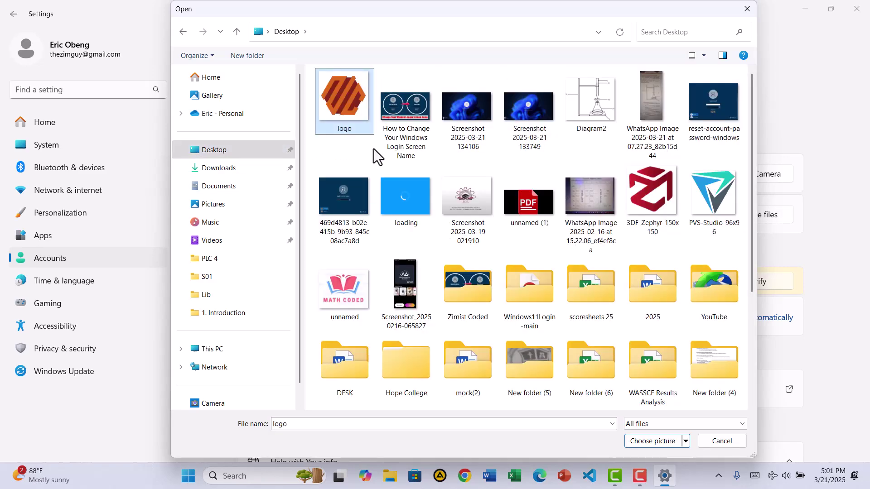
pyautogui.click(645, 443)
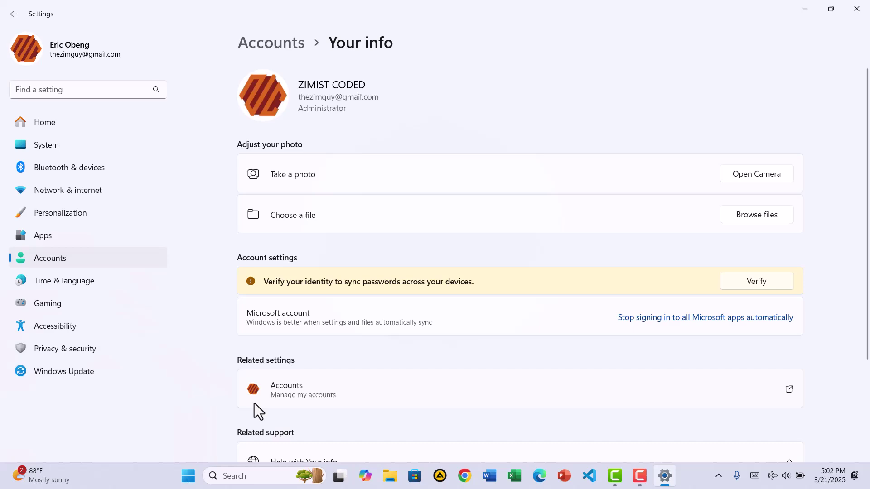
# Check the new picture in the Start menu, close Settings, and lock the computer
pyautogui.click(189, 476)
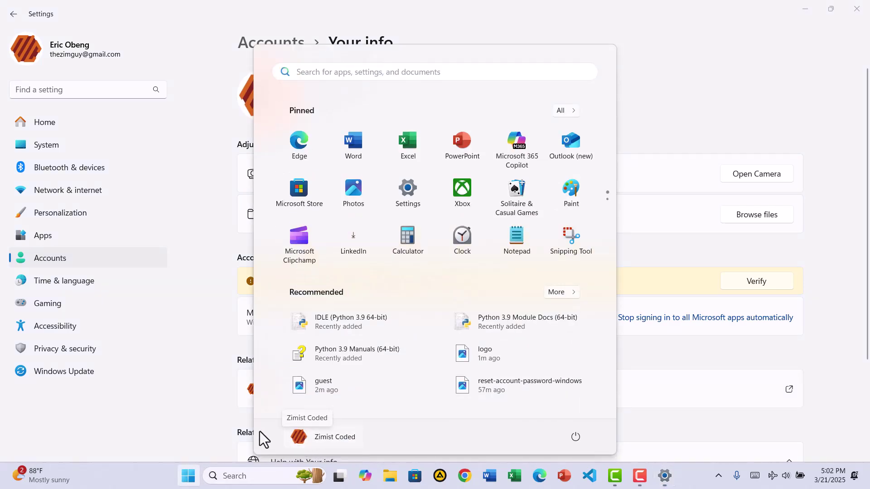
pyautogui.click(208, 413)
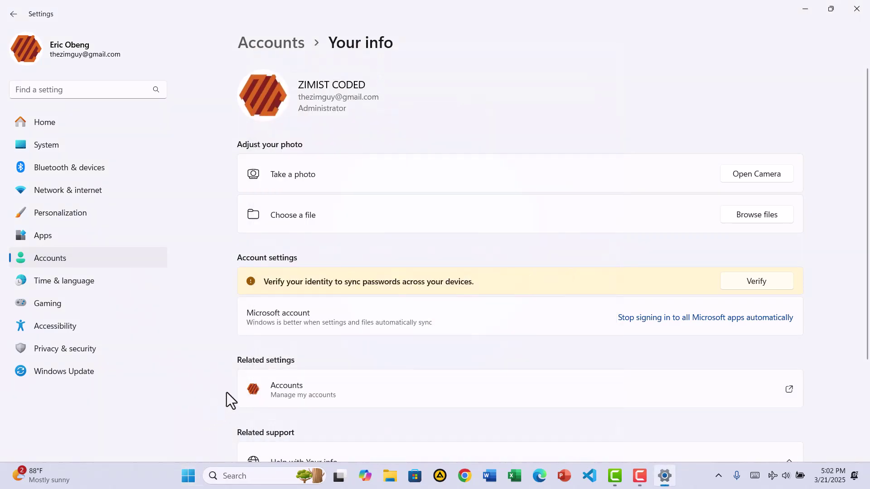
pyautogui.click(857, 8)
pyautogui.click(210, 478)
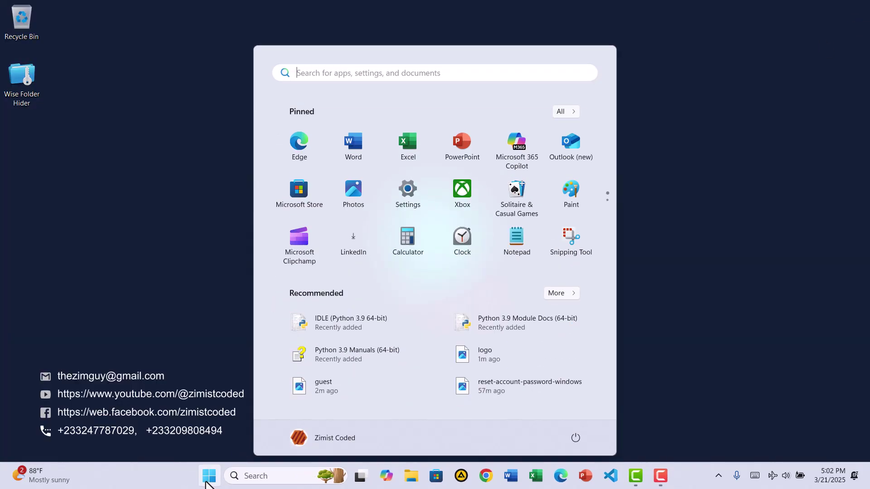
pyautogui.click(574, 439)
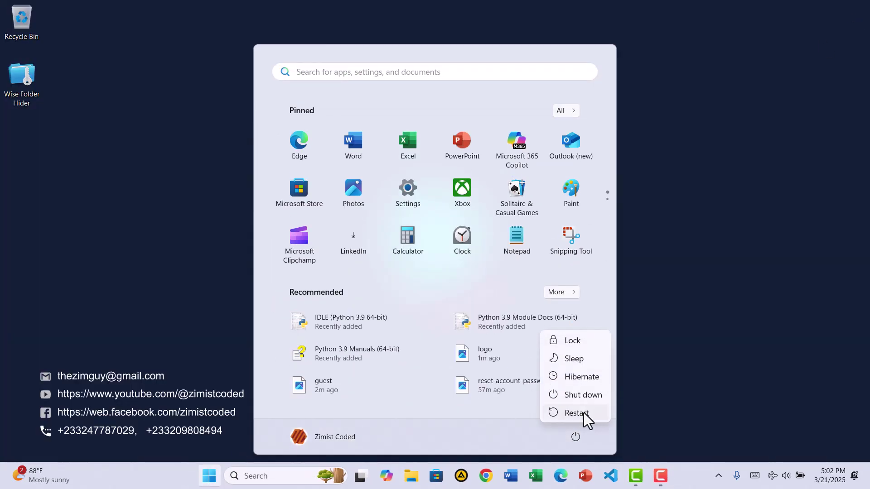
pyautogui.click(581, 336)
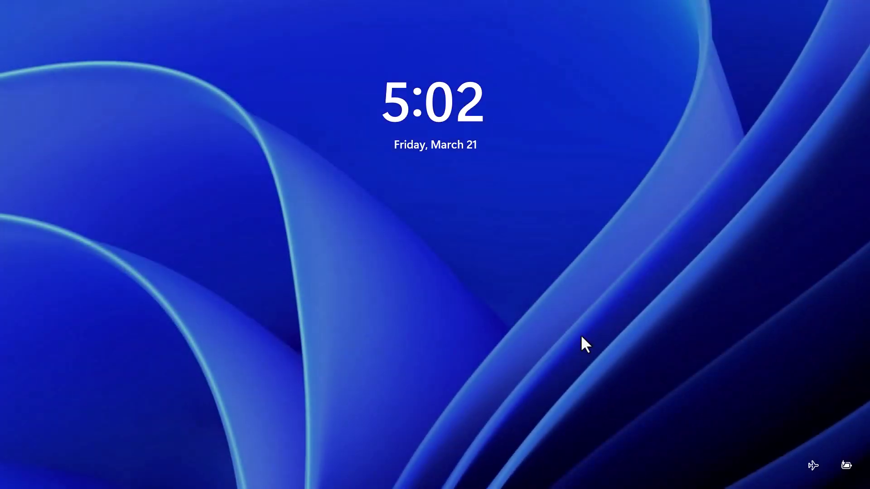
# Dismiss the lock screen to show the Zimist Coded sign-in with the hexagon avatar
pyautogui.click(581, 335)
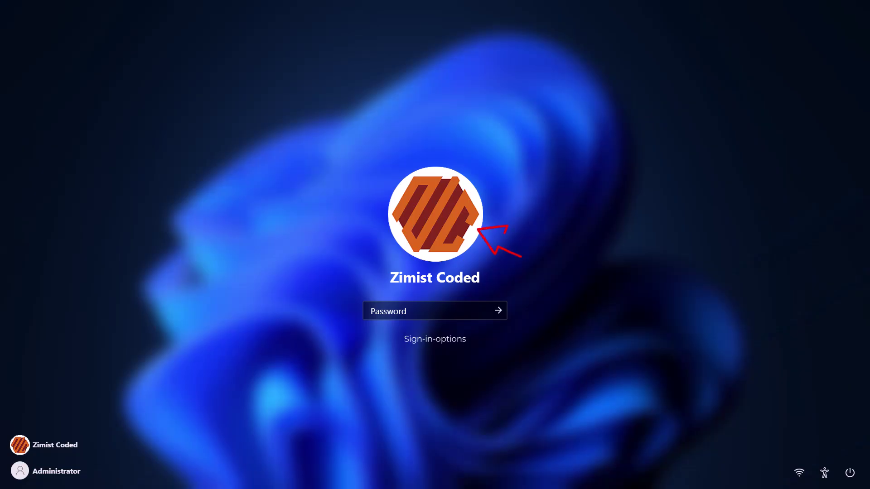